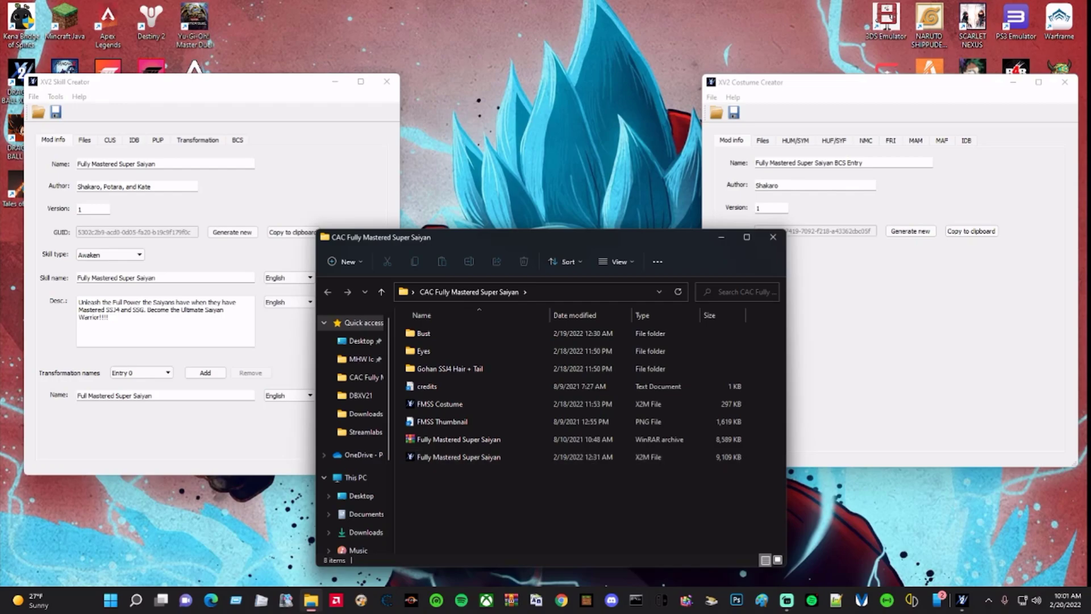
Step: Open the Fully Mastered Super Saiyan X2M file as an archive in WinRAR and enter its COSTUME_ATACHMENT folder
click(459, 457)
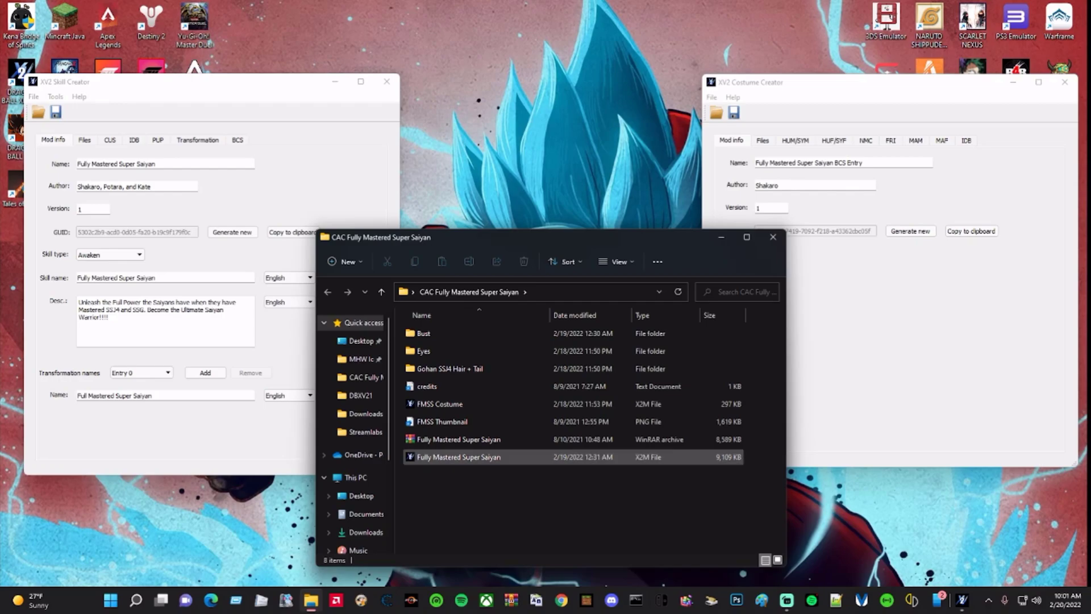
right_click(434, 458)
right_click(433, 458)
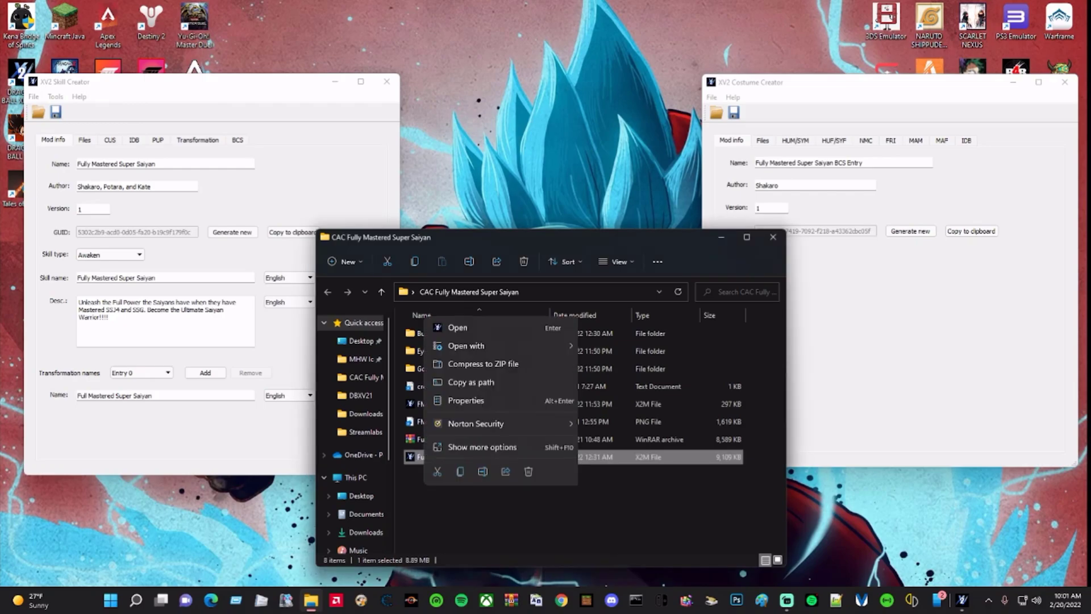
mouse_move(500, 345)
click(634, 347)
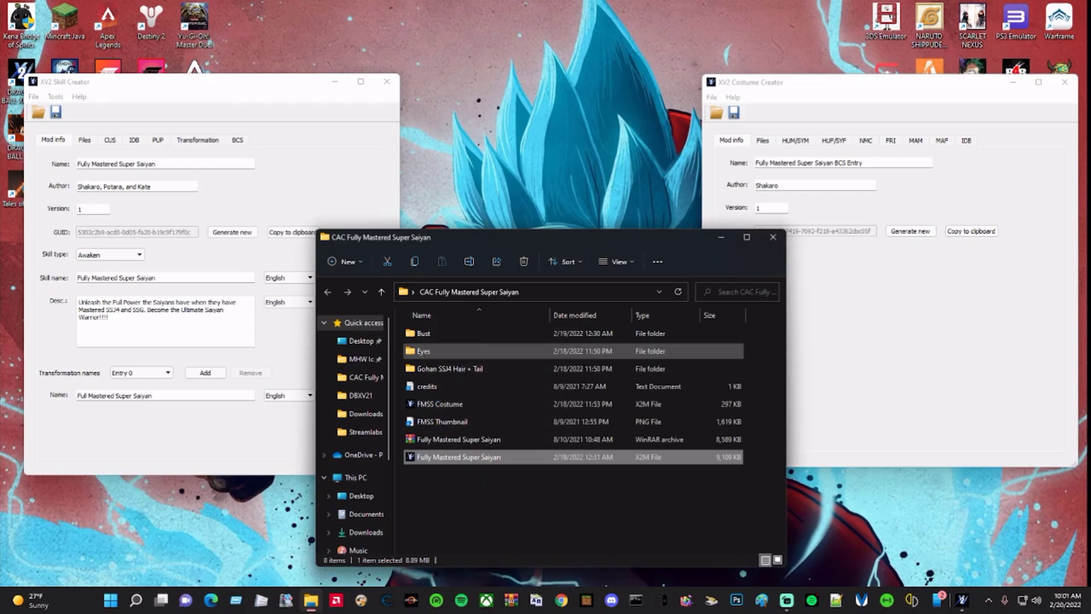
drag(394, 136, 617, 135)
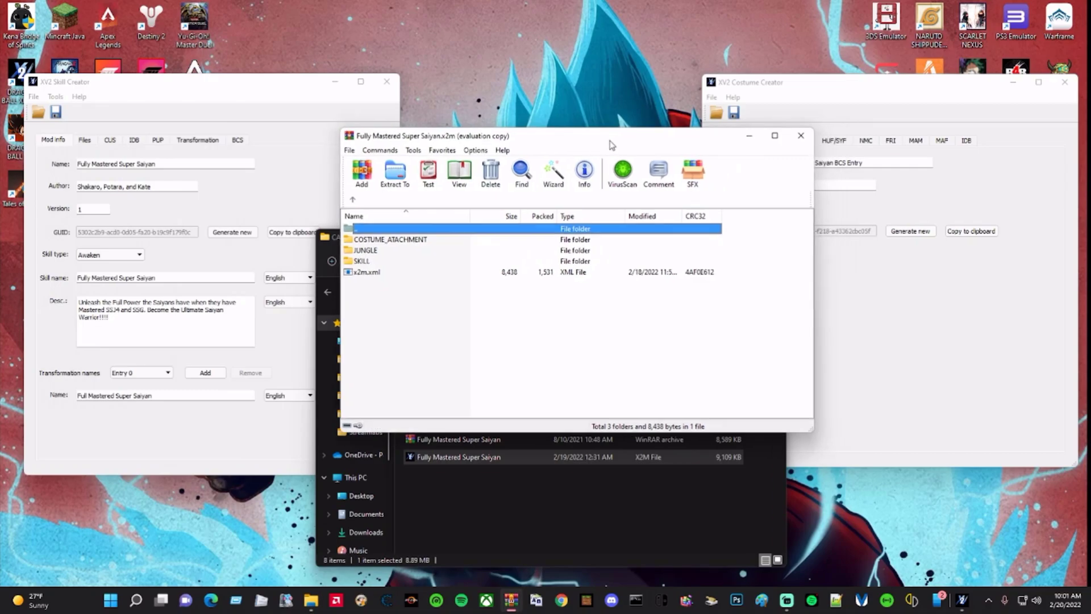
click(638, 297)
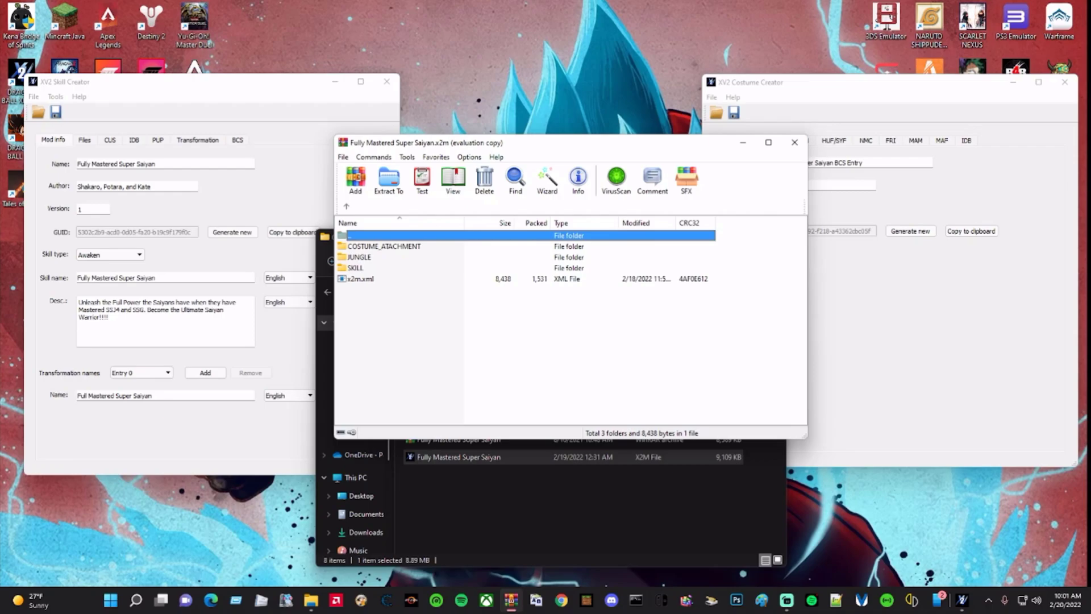
double_click(376, 246)
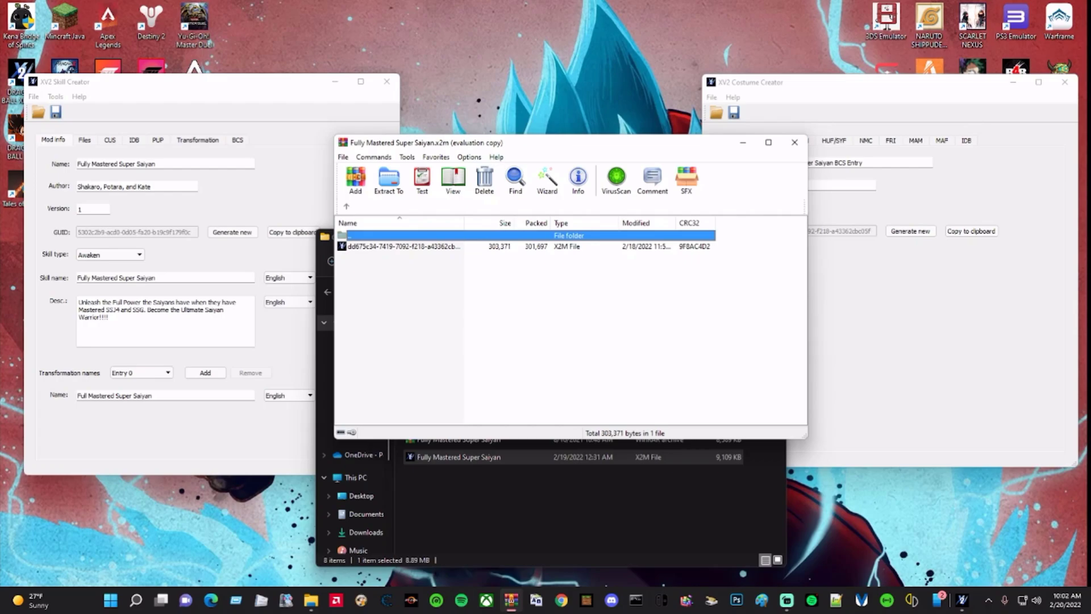
Step: Switch to XV2 Costume Creator and examine the part entries of the HUM/SYM partset down to the Bust part
click(909, 284)
click(794, 140)
scroll(887, 320, down, 2)
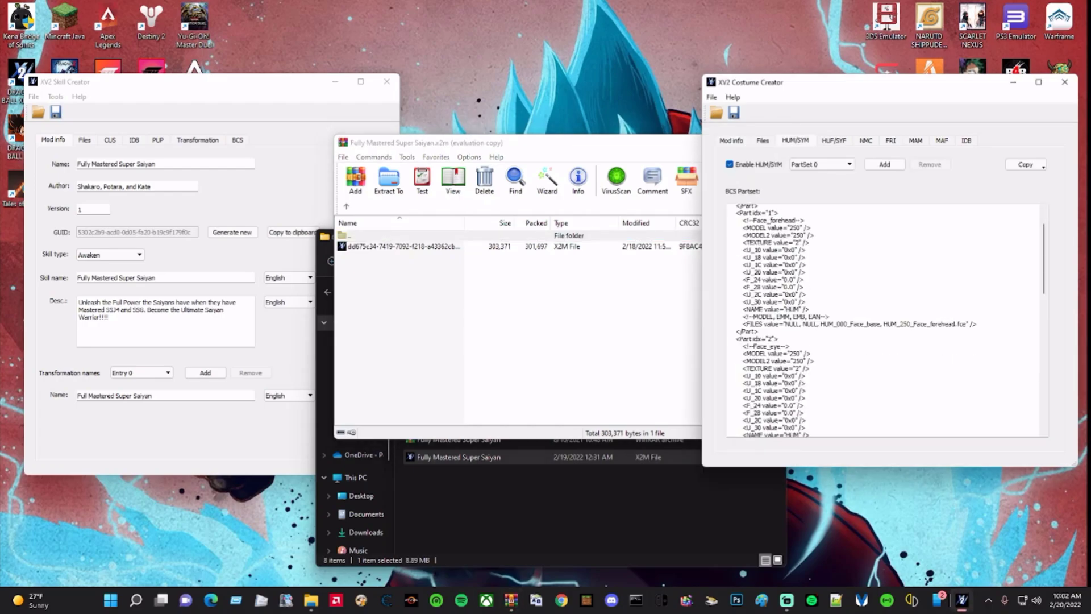
scroll(884, 321, down, 9)
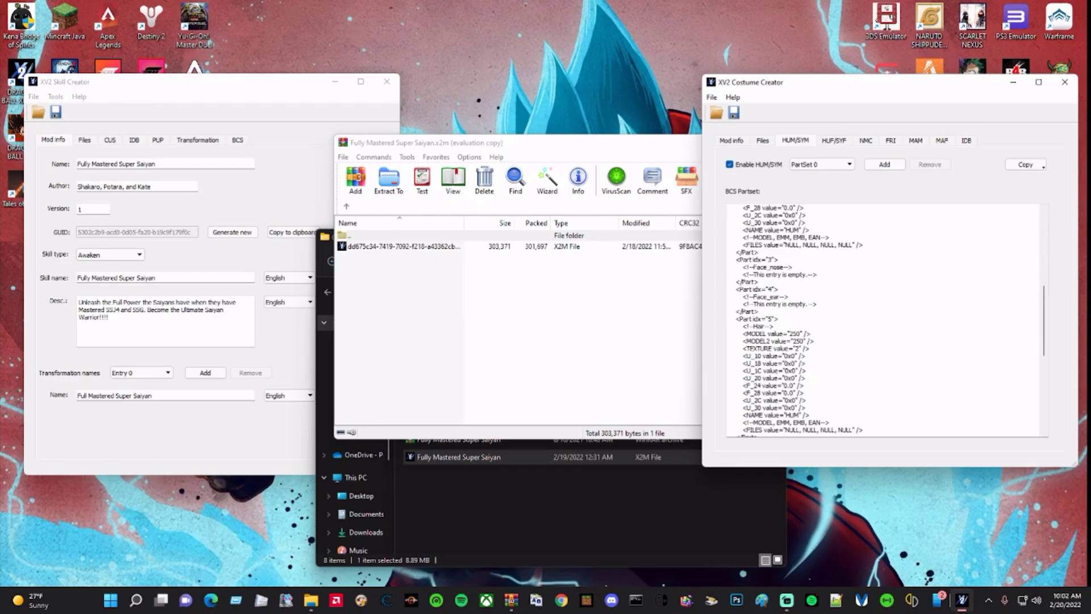
scroll(884, 321, down, 9)
scroll(884, 322, down, 2)
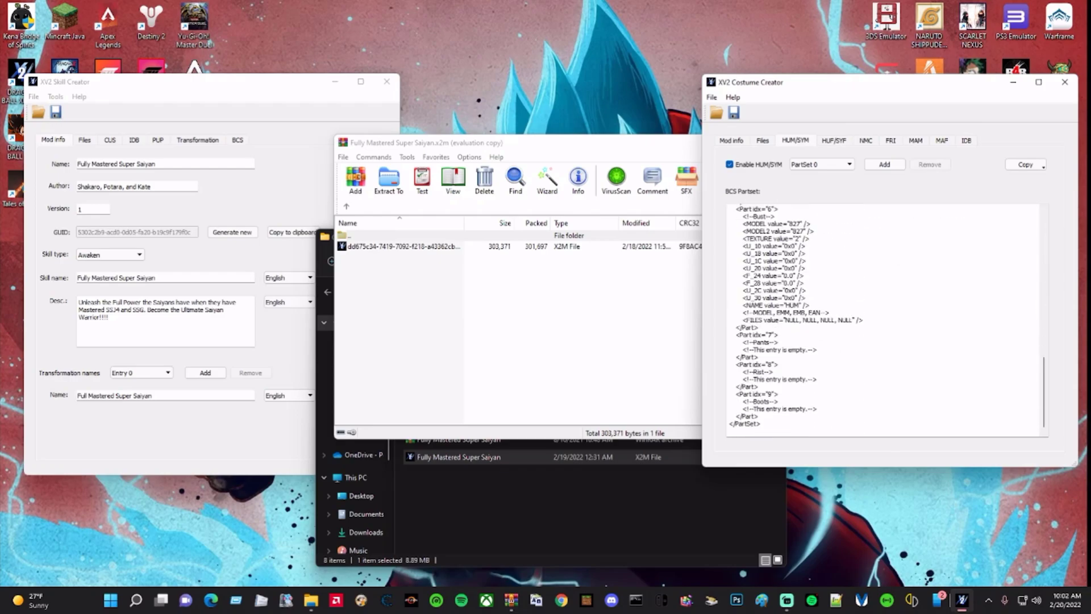
scroll(884, 321, up, 3)
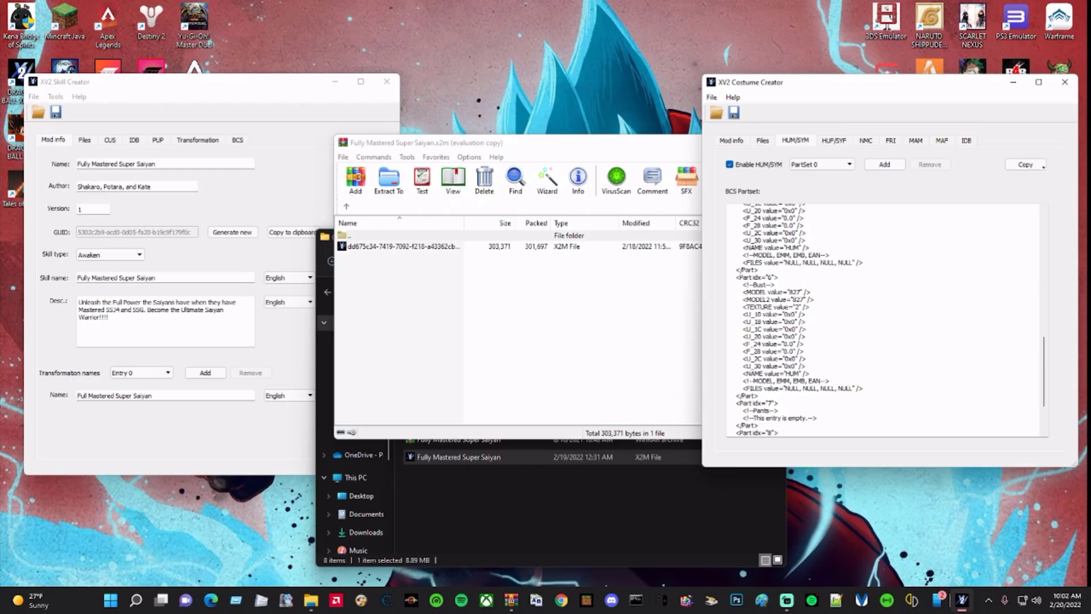
Step: Close the archive and move the XV2 Skill Creator window closer to the Costume Creator window
key(Escape)
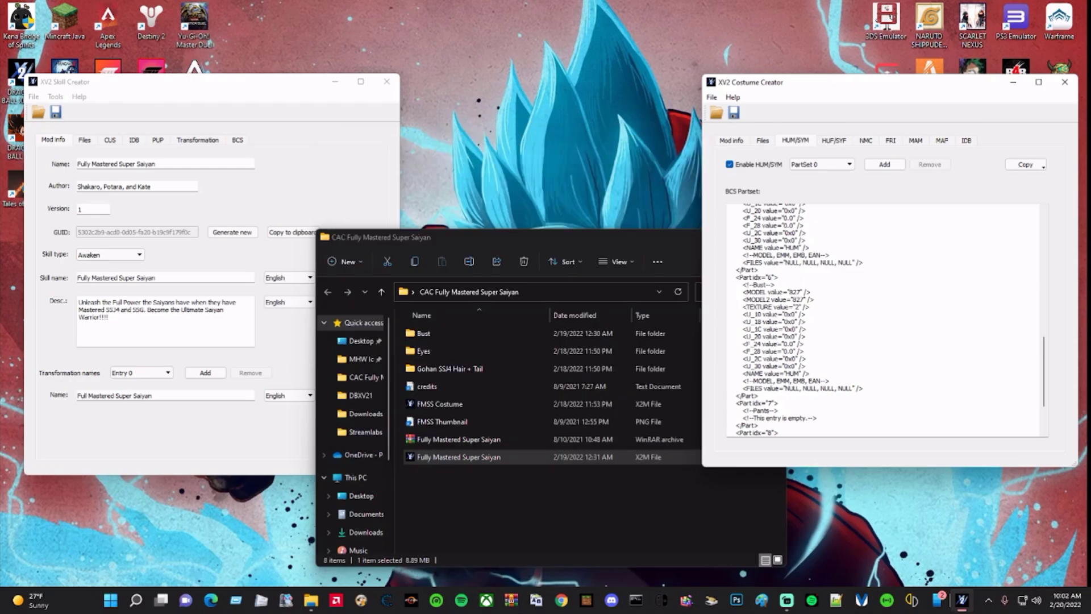
click(161, 93)
drag(162, 93, 266, 102)
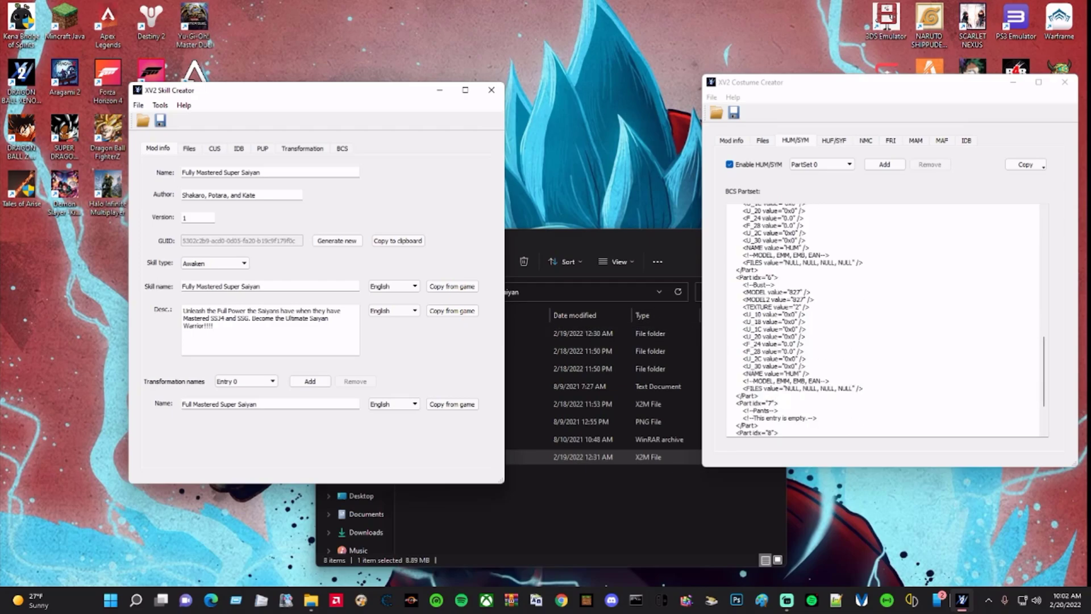
Step: Look through the files in the Bust and Gohan SSJ4 Hair + Tail folders and return to the mod folder
click(617, 241)
double_click(443, 333)
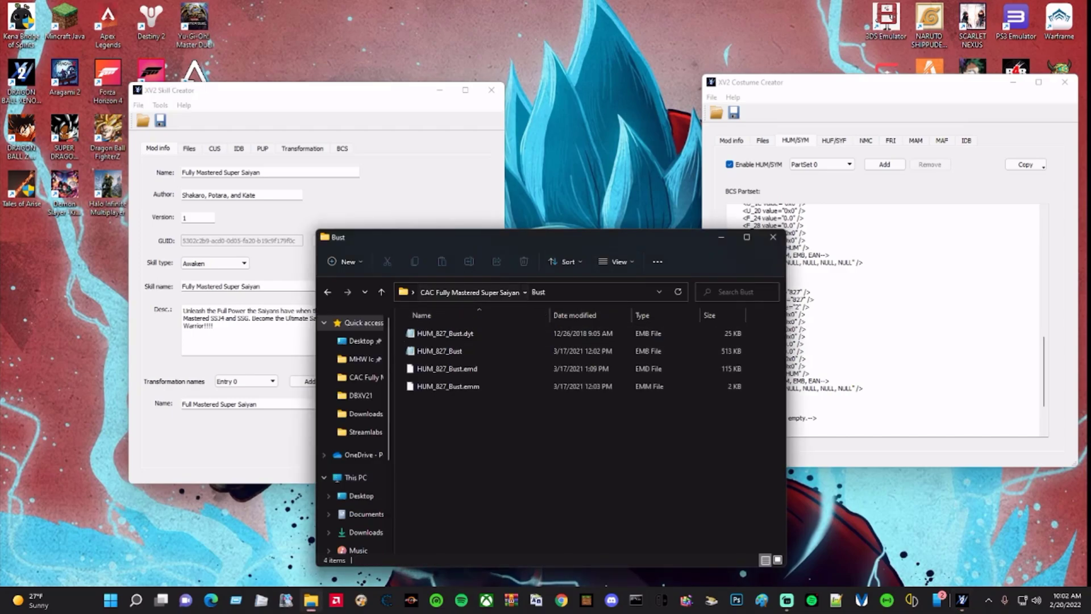
click(469, 292)
double_click(444, 333)
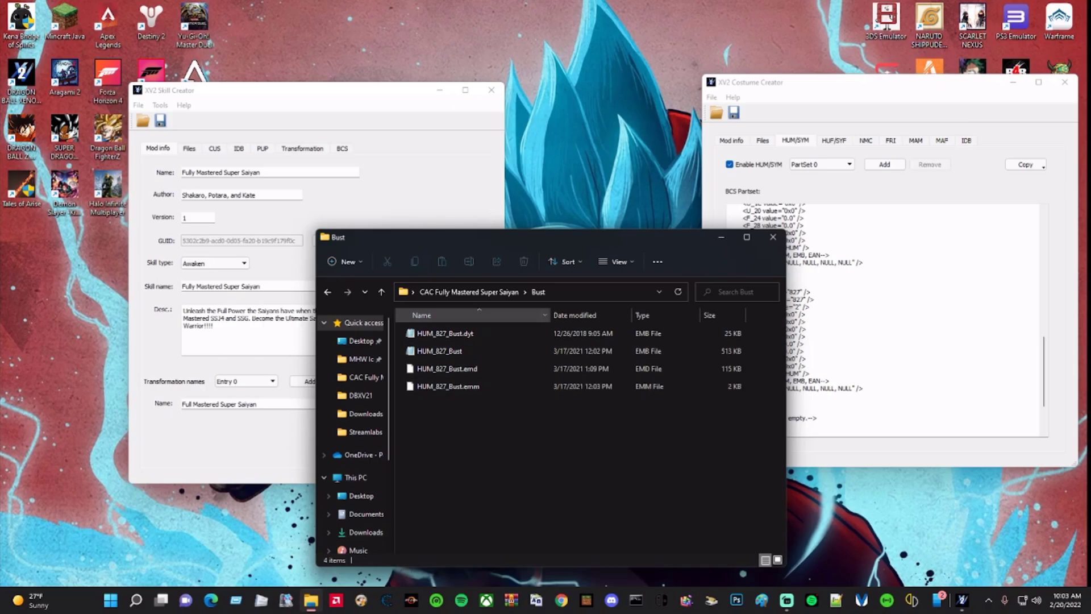
click(468, 291)
double_click(449, 368)
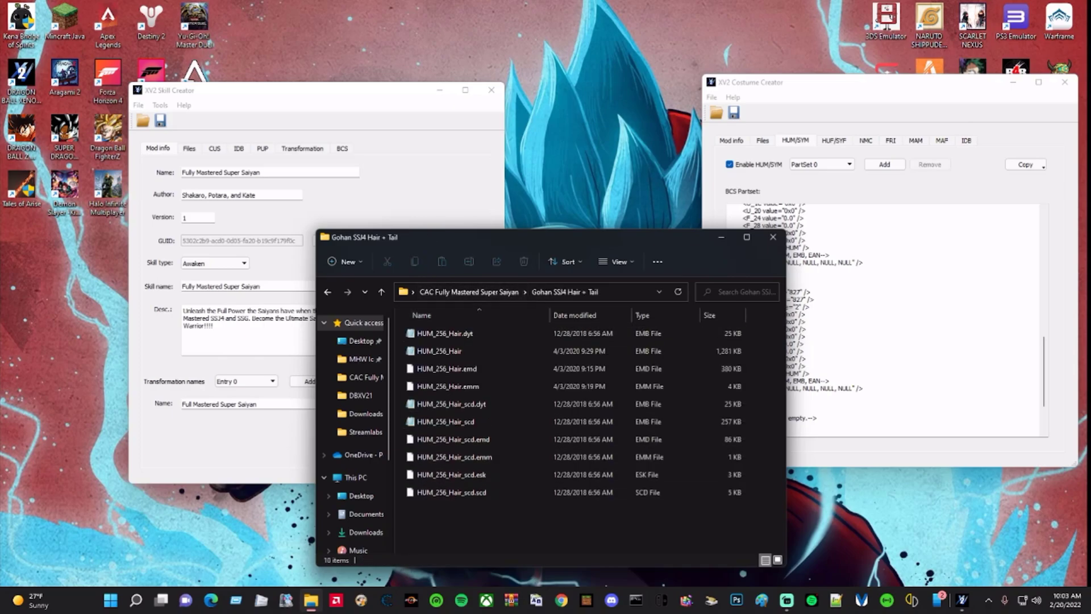
click(446, 421)
key(alt+Left)
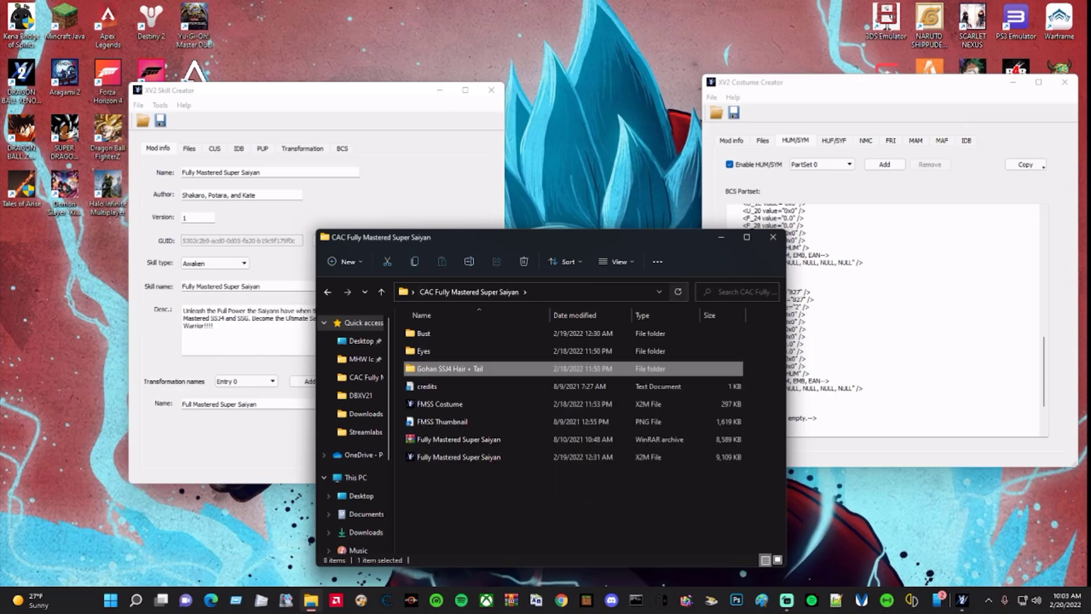
Step: Review the costume's HUM/SYM partset from the face entries to the bust entry and return to its mod information
click(887, 320)
scroll(887, 319, up, 10)
scroll(884, 318, up, 3)
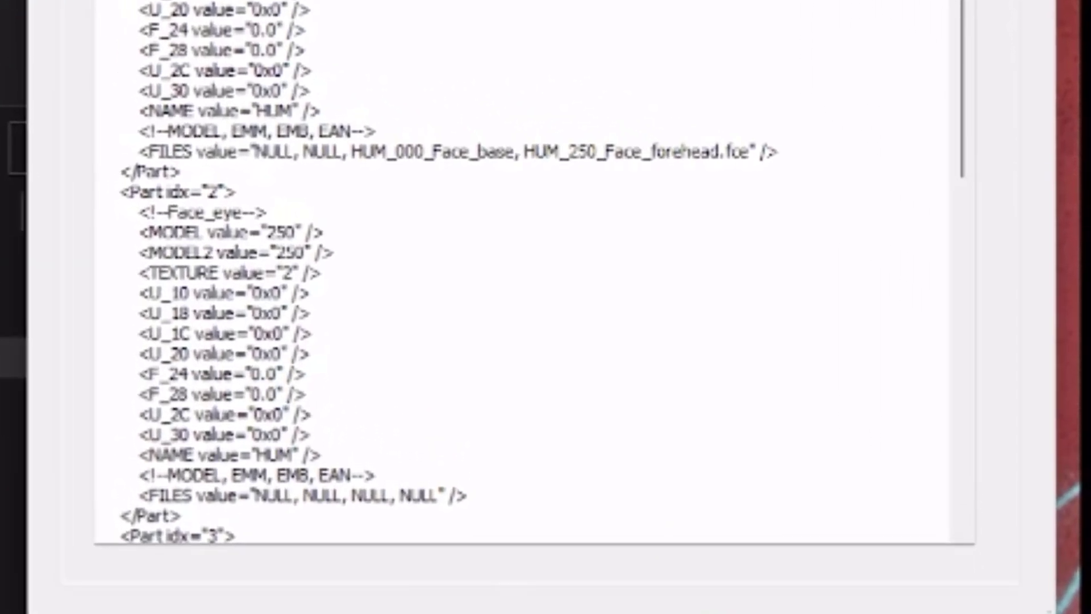
scroll(535, 273, up, 2)
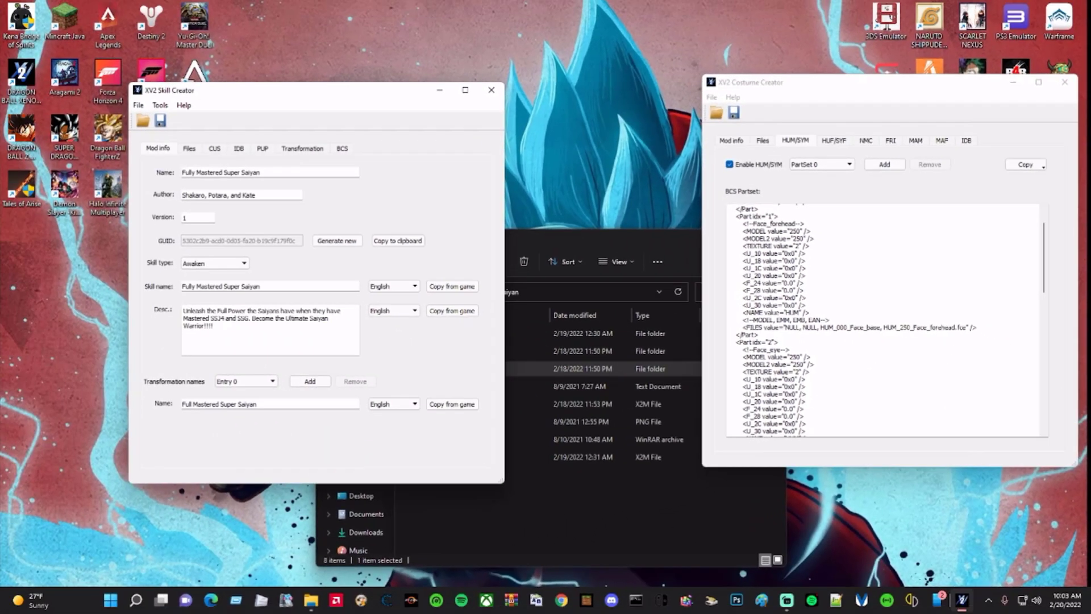
scroll(883, 321, up, 2)
scroll(884, 321, down, 15)
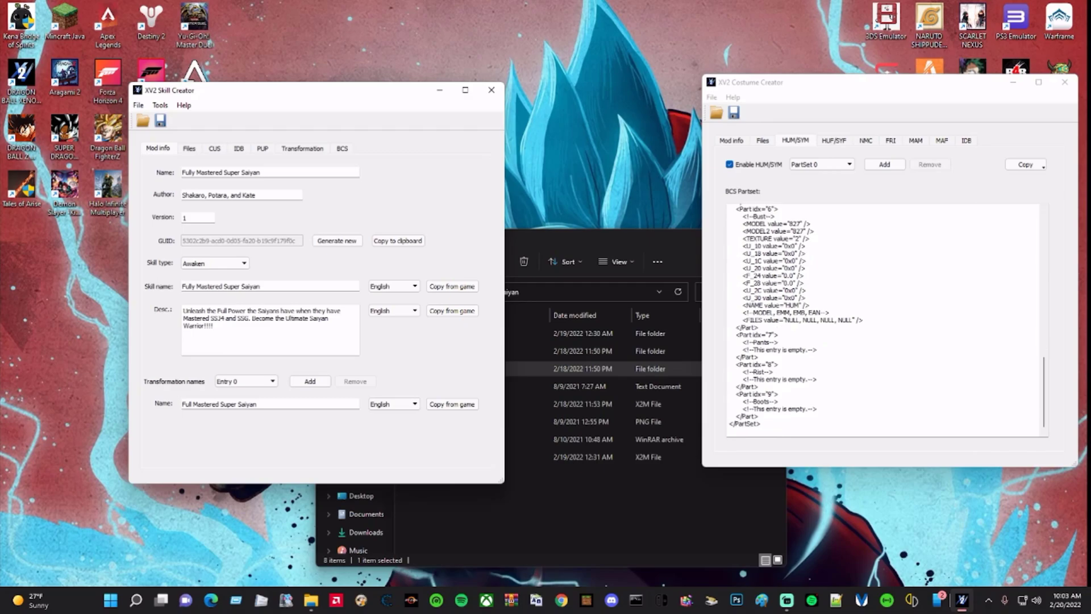
scroll(884, 321, up, 15)
click(731, 140)
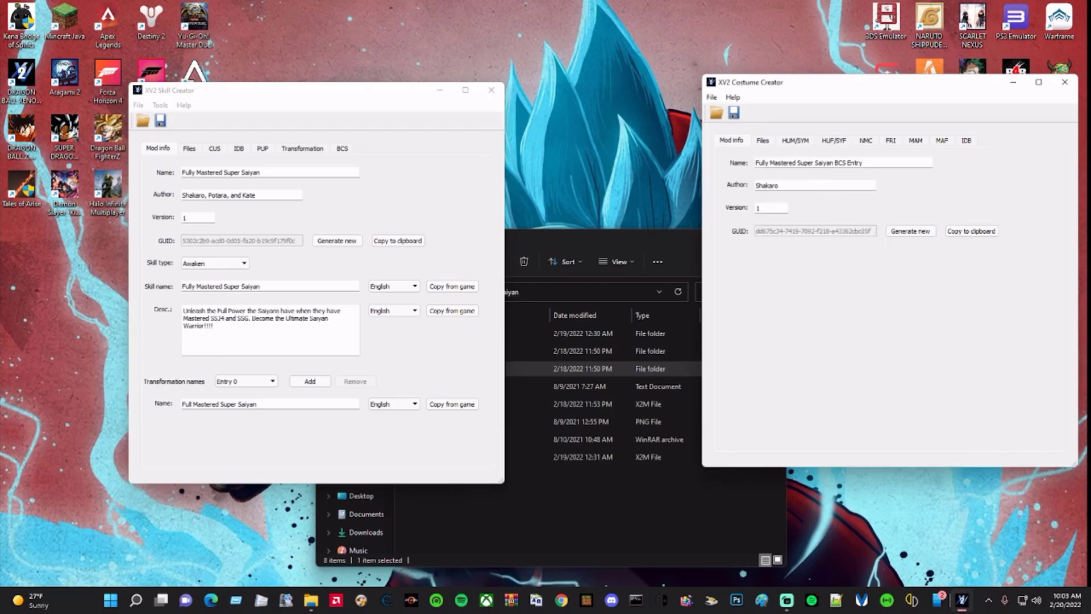
Step: In XV2 Skill Creator, remove the X2M costume from the skill's BCS settings and embed the FMSS Costume file in its place
click(602, 369)
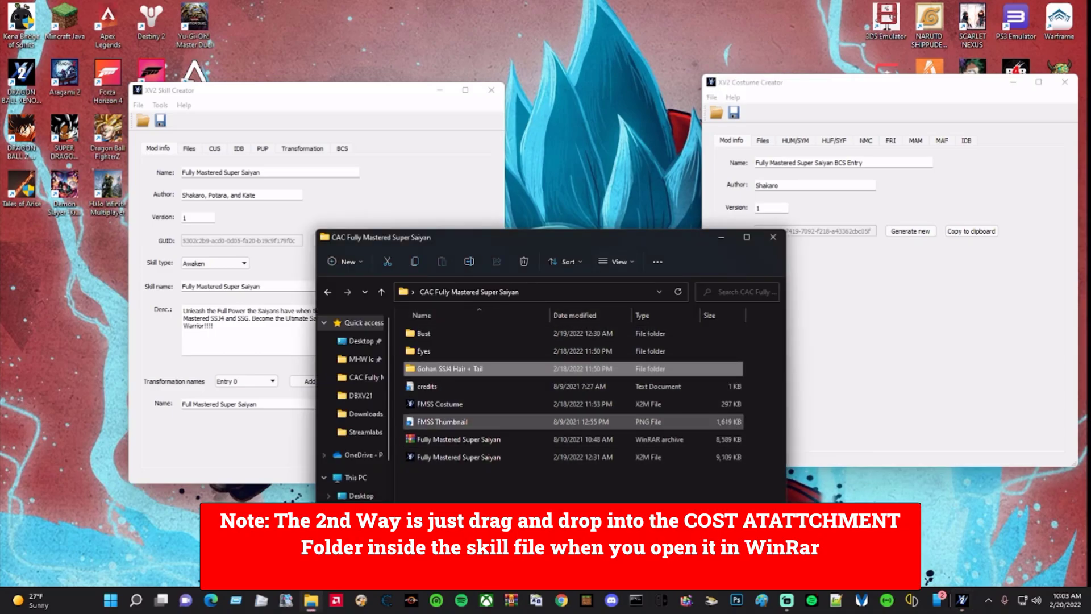
key(alt+Tab)
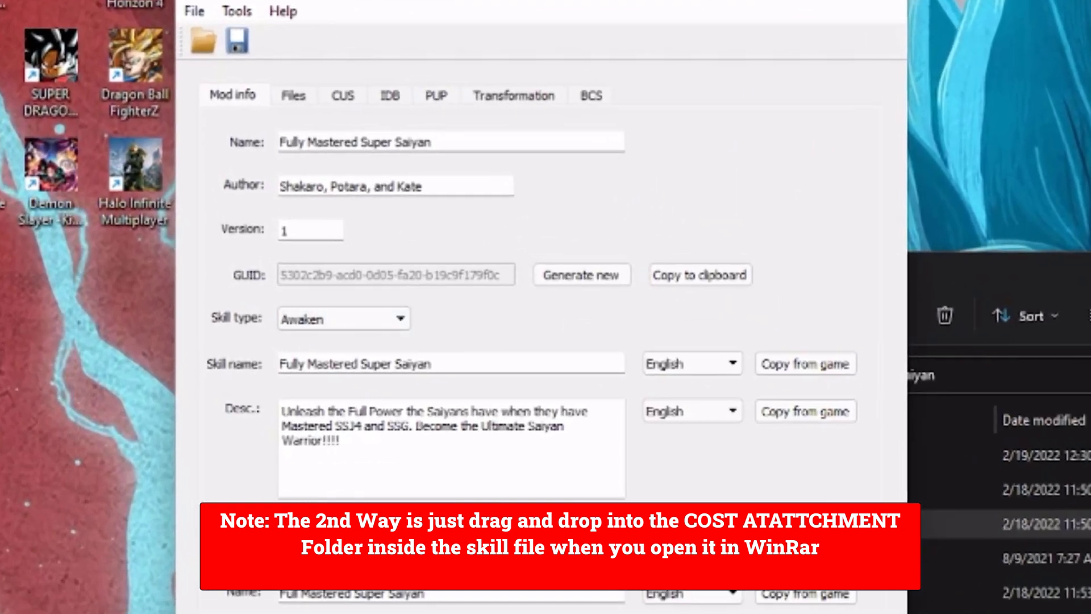
click(591, 95)
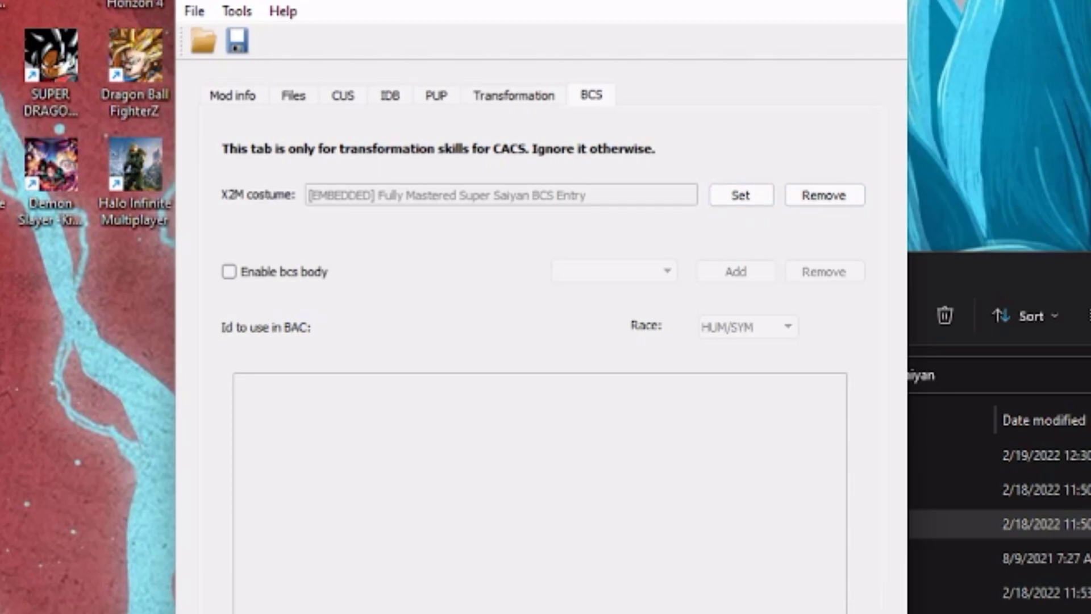
click(823, 195)
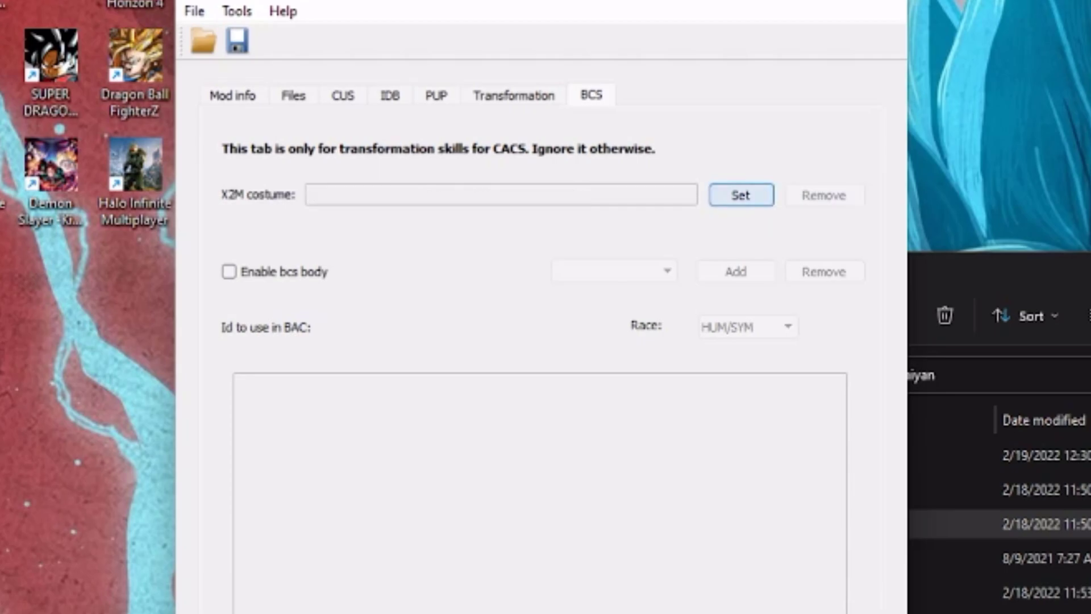
click(742, 195)
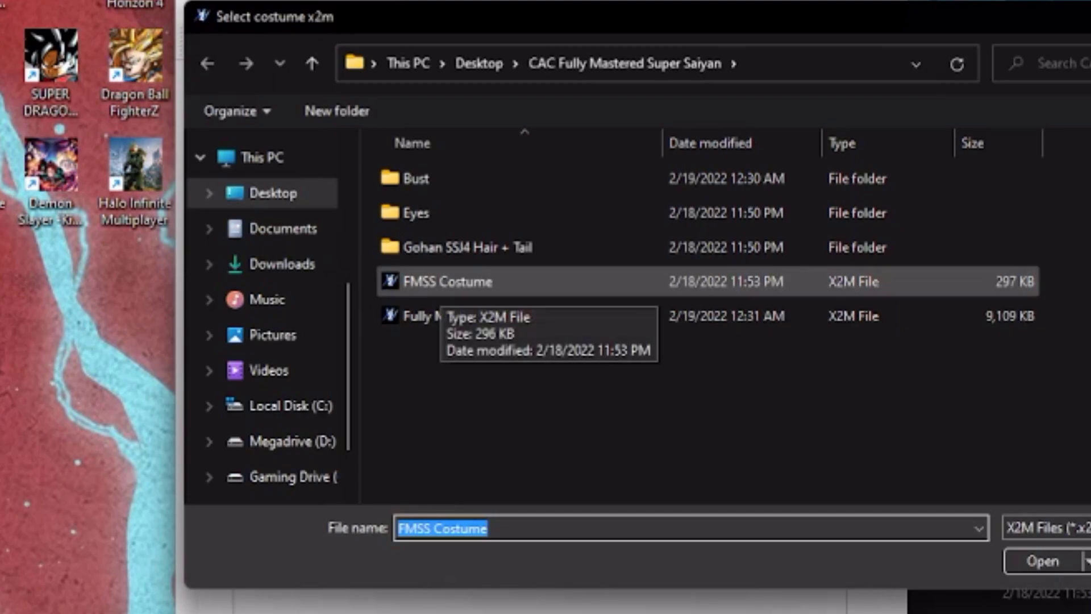
click(449, 282)
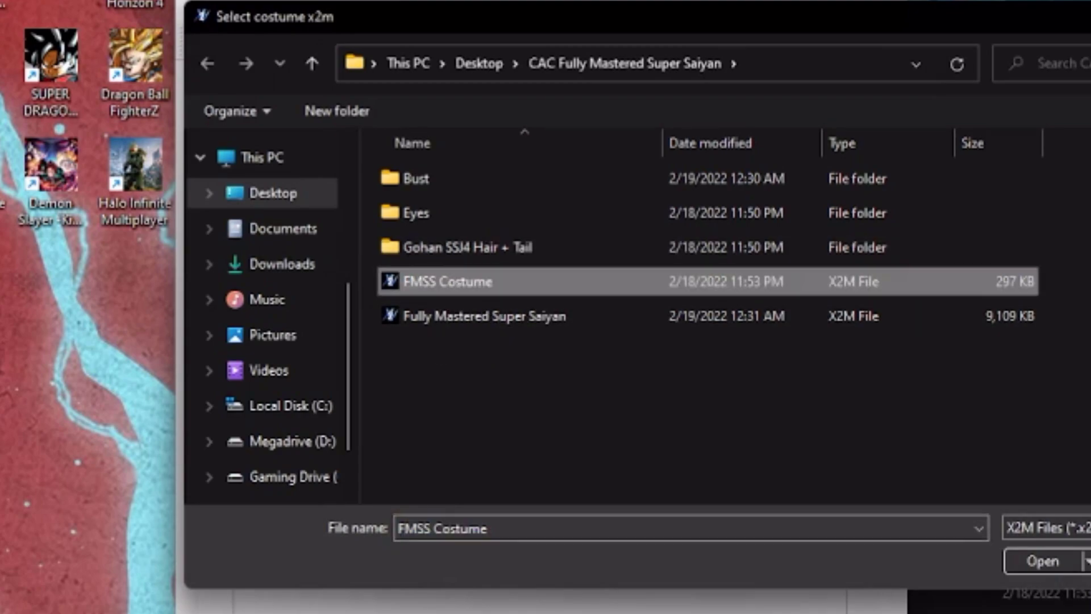
click(1043, 561)
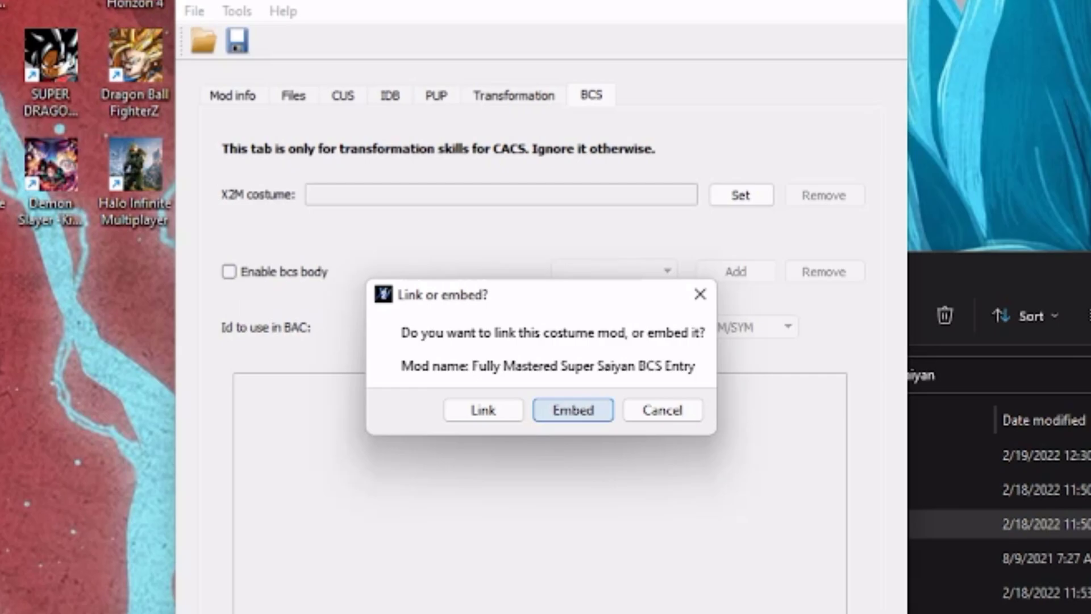
click(573, 410)
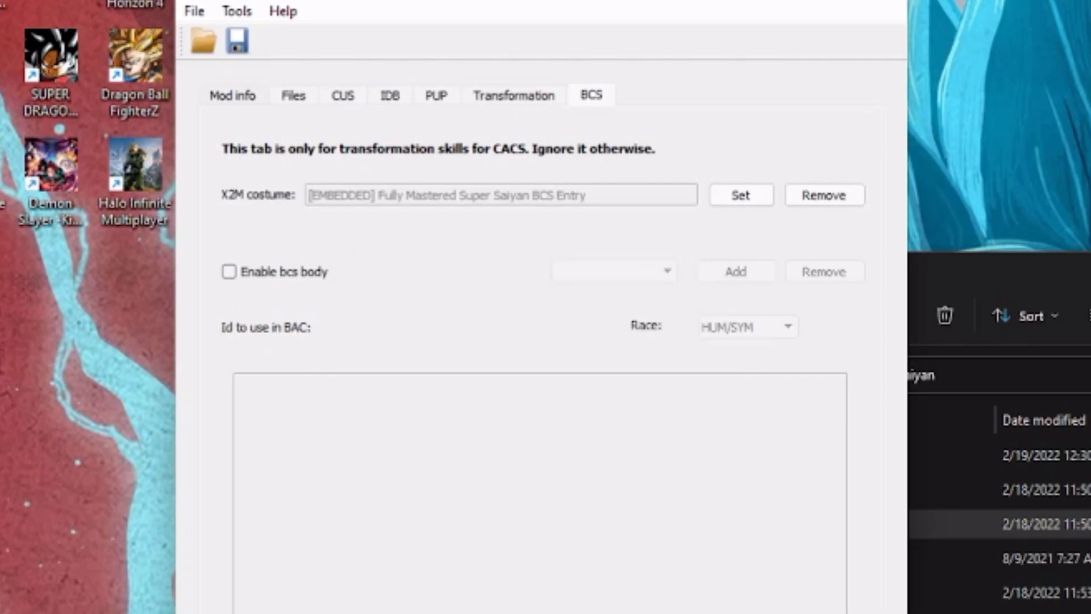
Step: Return to the skill's mod information and show the HUM/SYM partset in XV2 Costume Creator
click(231, 95)
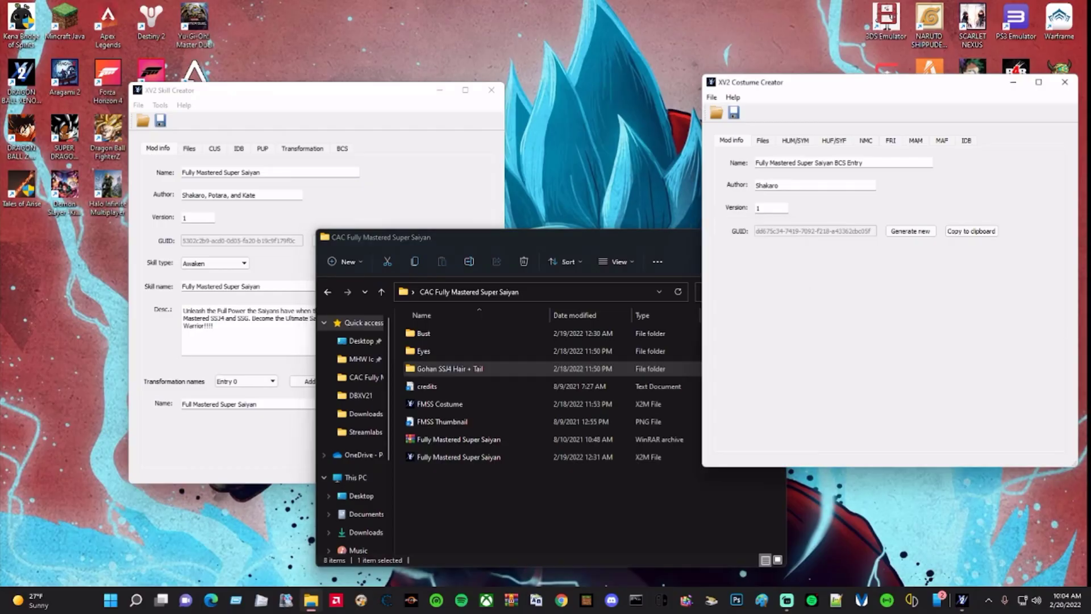
click(794, 141)
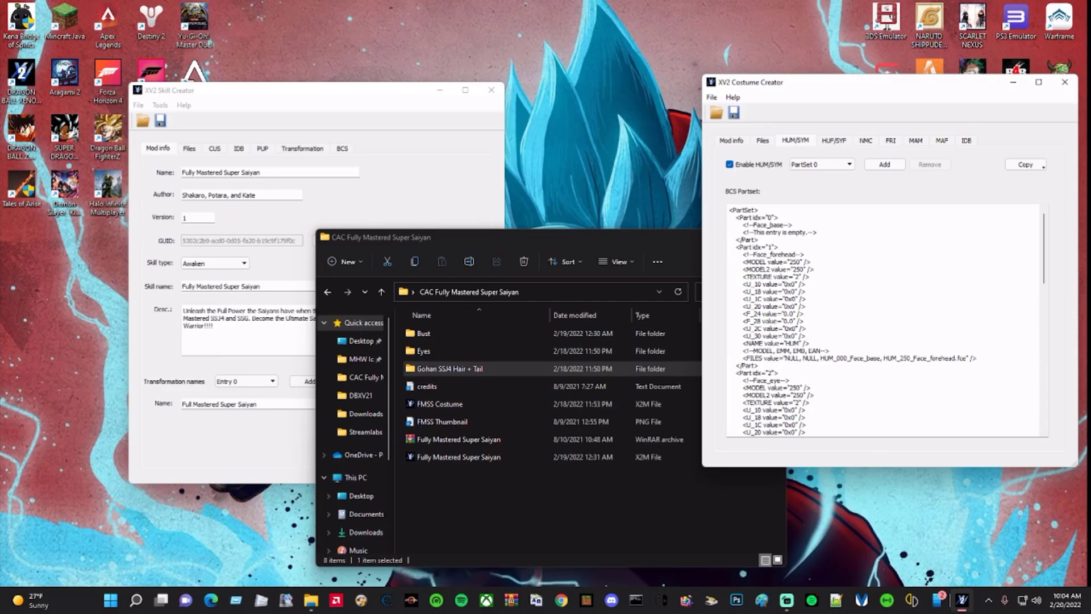
right_click(453, 457)
click(491, 415)
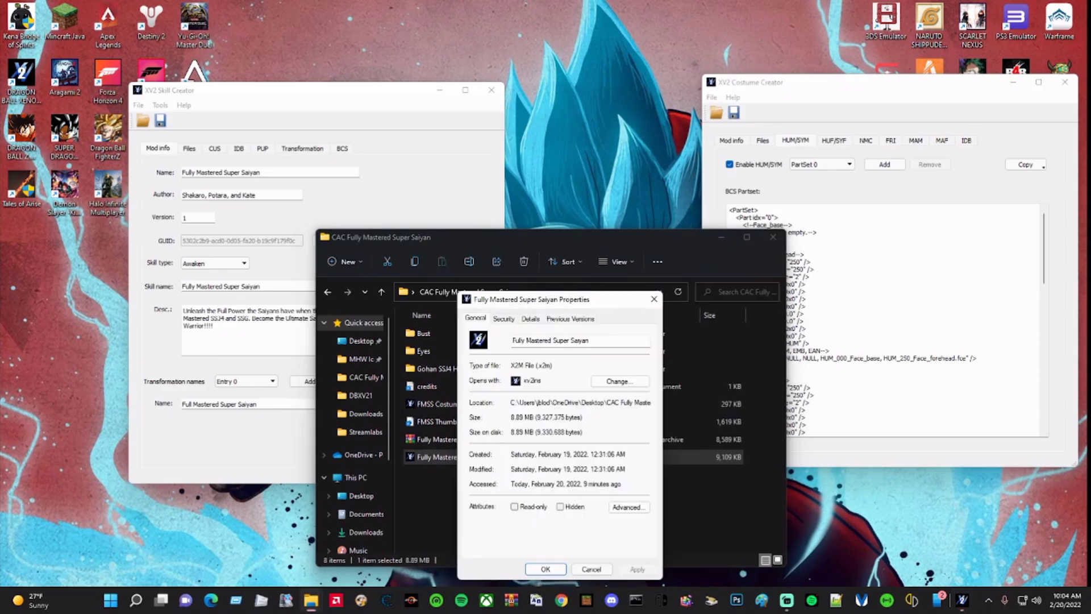
key(Escape)
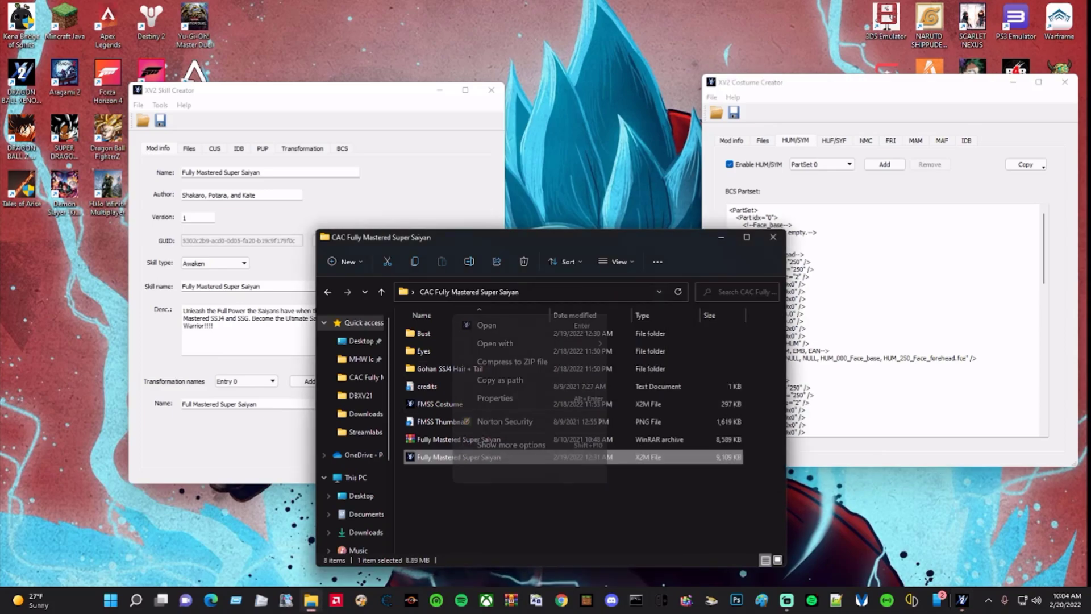
Step: Reopen the Fully Mastered Super Saiyan X2M file in WinRAR and dismiss the license reminder
right_click(454, 457)
mouse_move(495, 343)
click(653, 345)
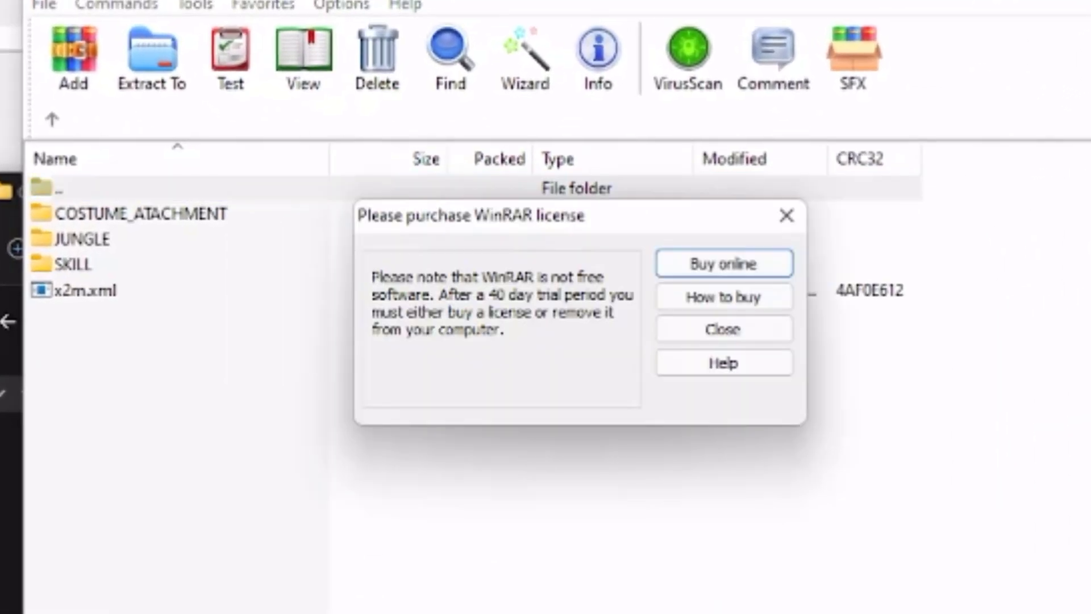
key(Escape)
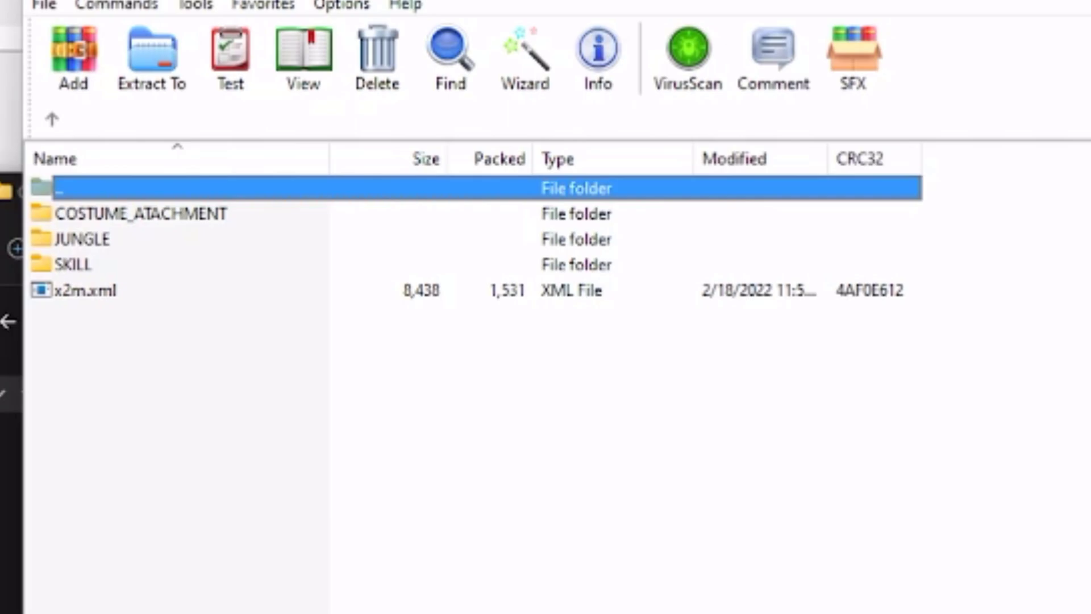
Step: Browse the archive's subfolders through chara to the folder holding the HUM_250 hair and HUM_827 bust files
key(Down)
key(Return)
key(Down)
key(Return)
key(Down)
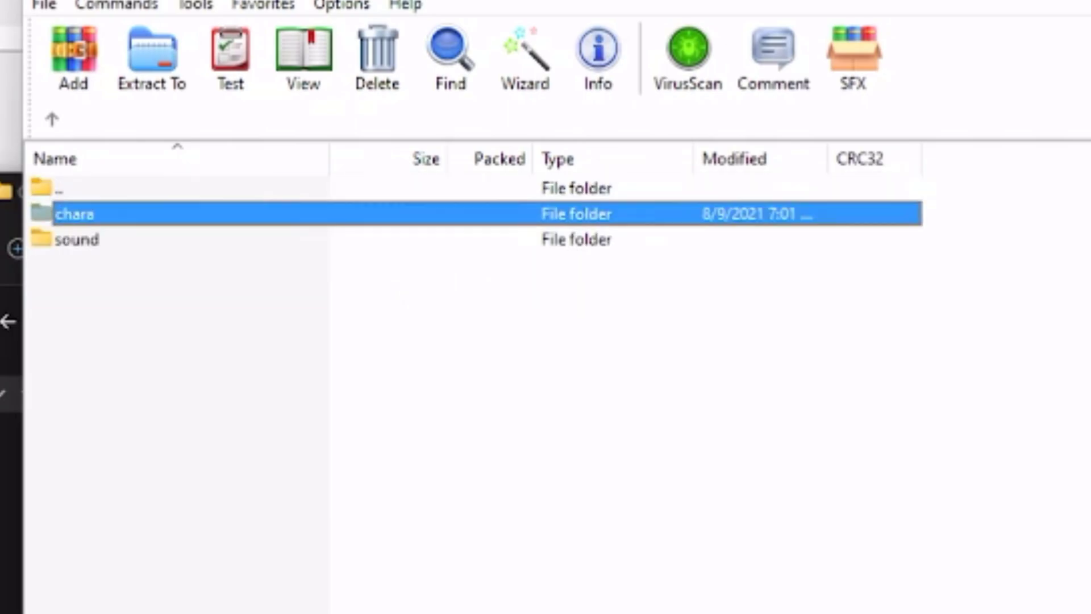
key(Return)
key(Down)
key(Return)
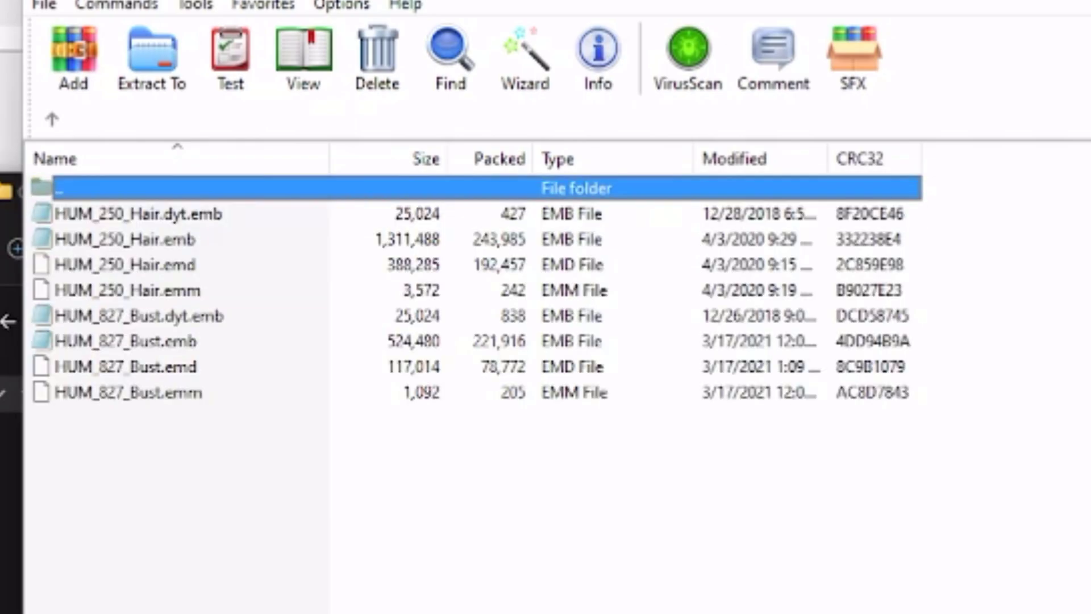